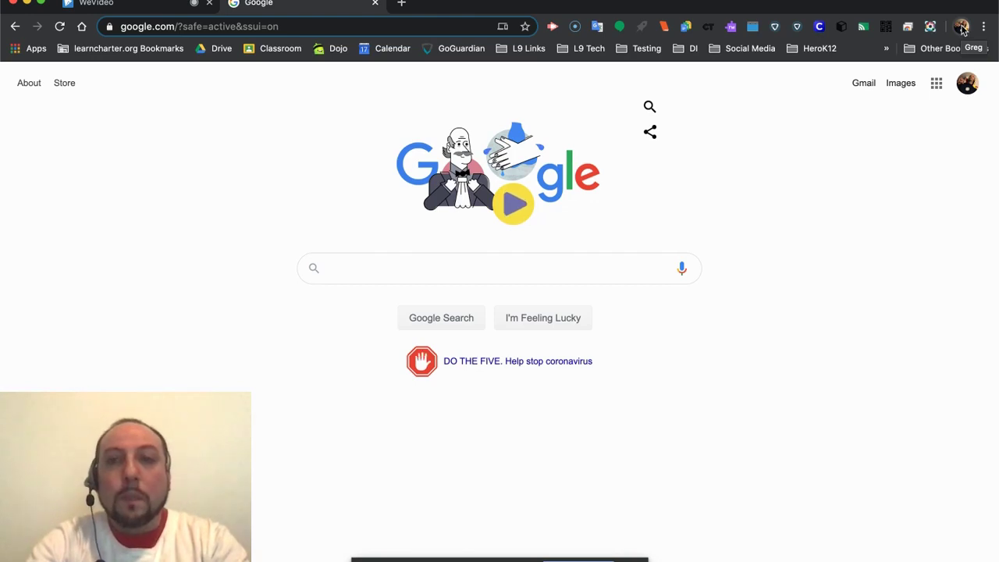
Create a Chrome profile named 'Scholar' with the cheese avatar picture
{"action": "left_click", "coordinate": [961, 28]}
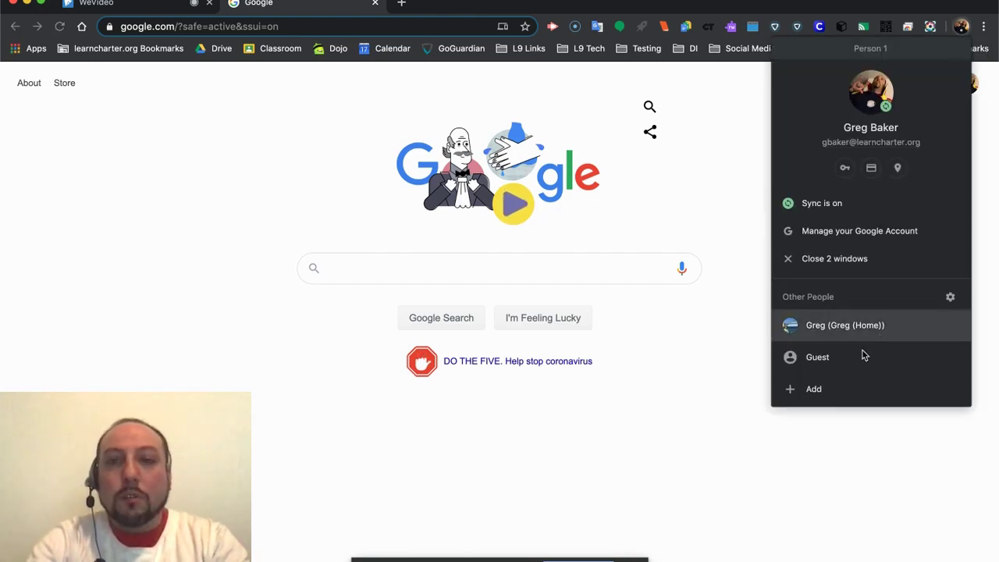
{"action": "left_click", "coordinate": [831, 396]}
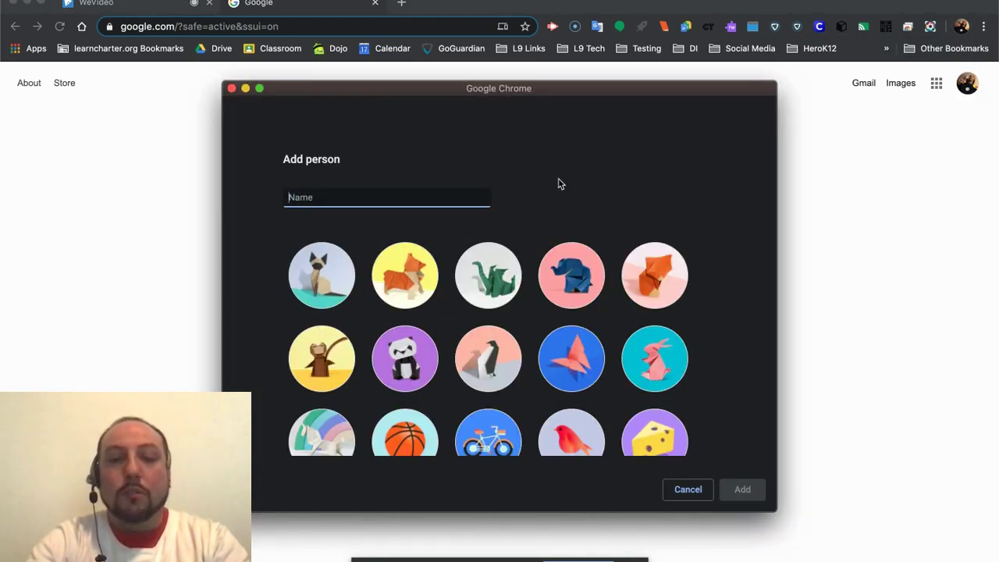
{"action": "type", "text": "Sch"}
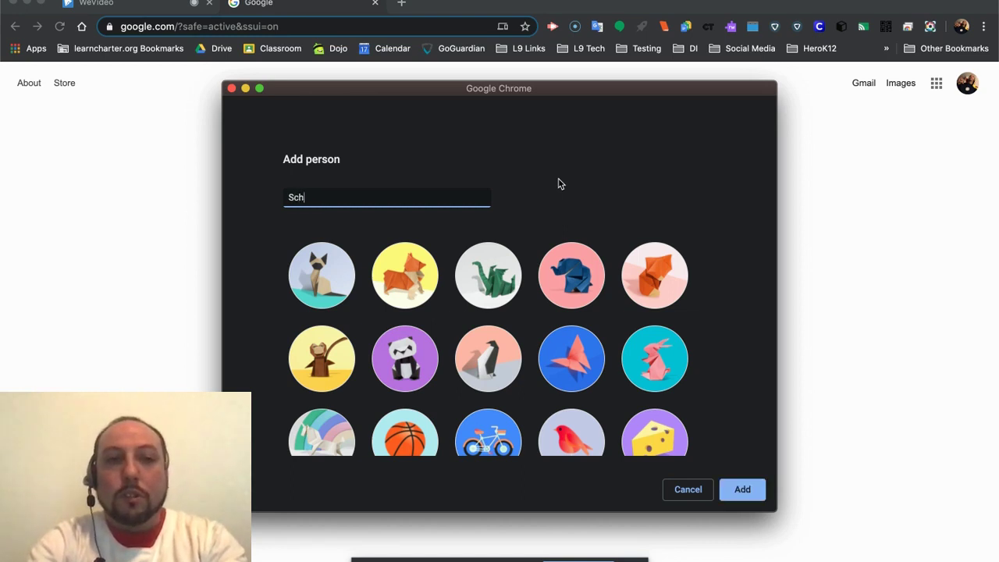
{"action": "type", "text": "olar"}
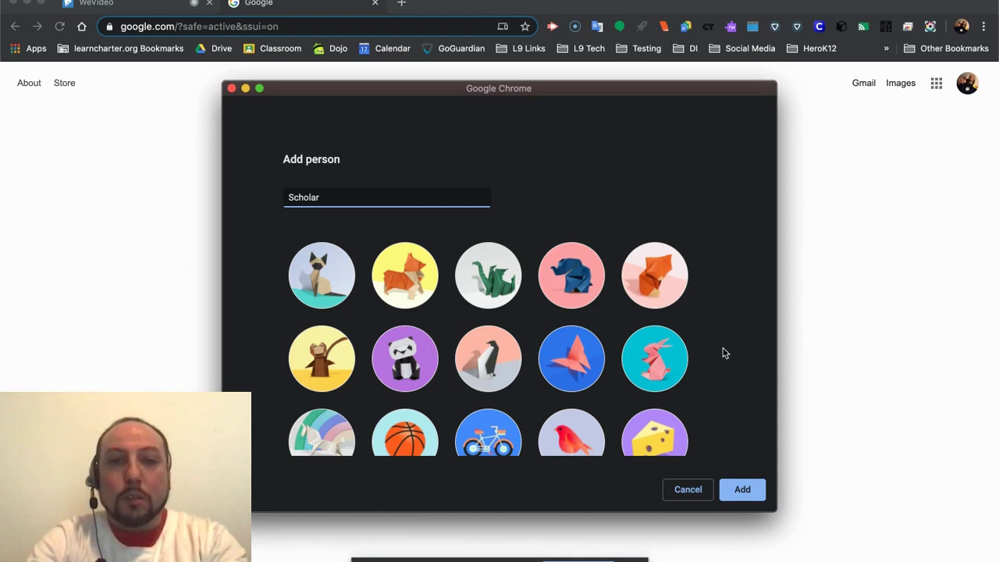
{"action": "left_click", "coordinate": [654, 442]}
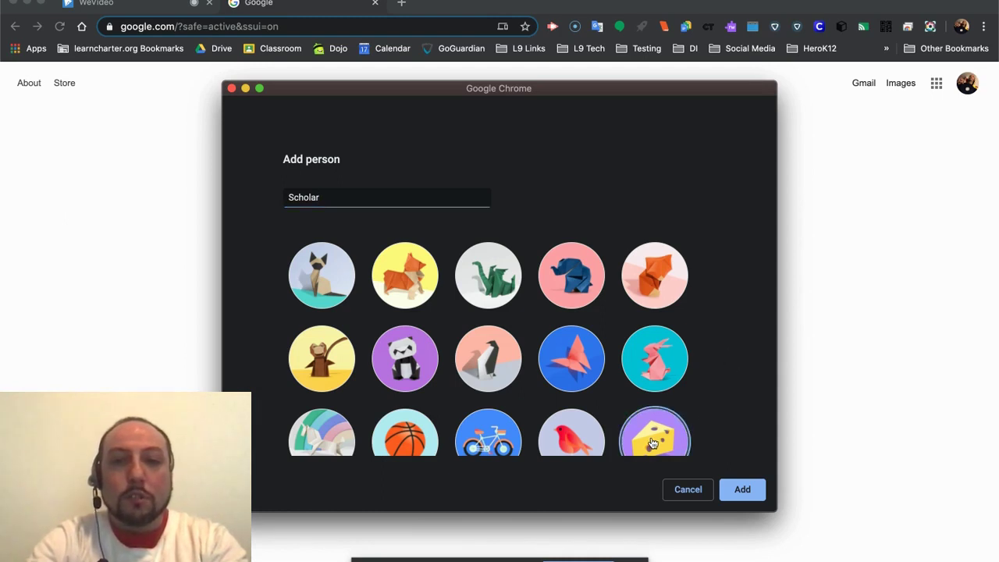
{"action": "left_click", "coordinate": [739, 490]}
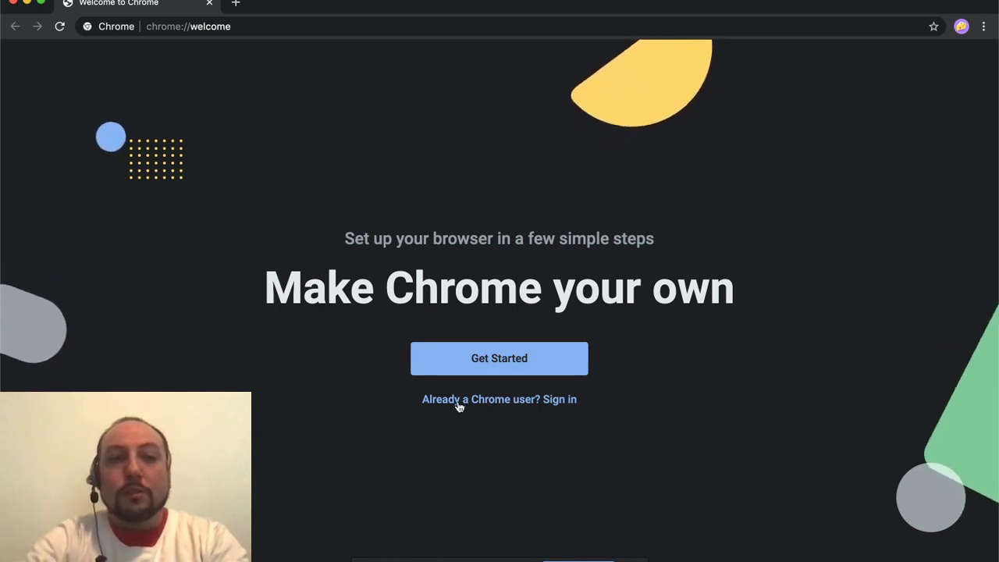
On the Sign in to Chrome page, enter the student's school e-mail address and highlight its domain
{"action": "left_click", "coordinate": [502, 400]}
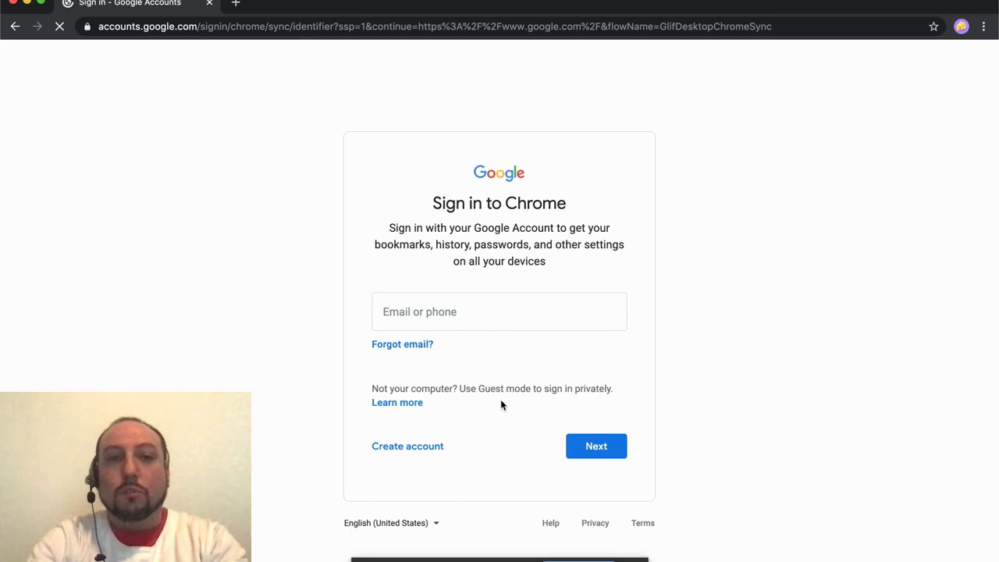
{"action": "left_click", "coordinate": [494, 316]}
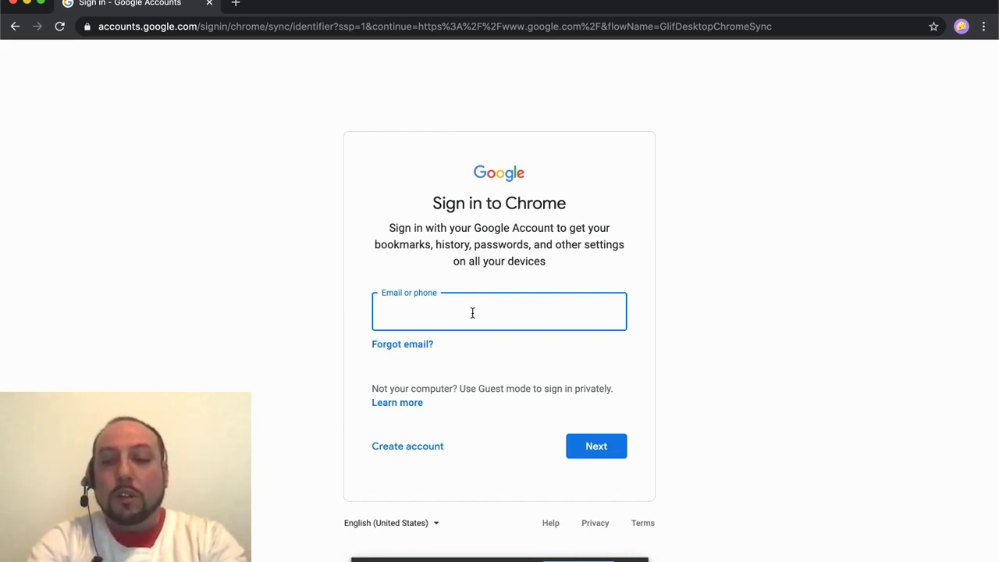
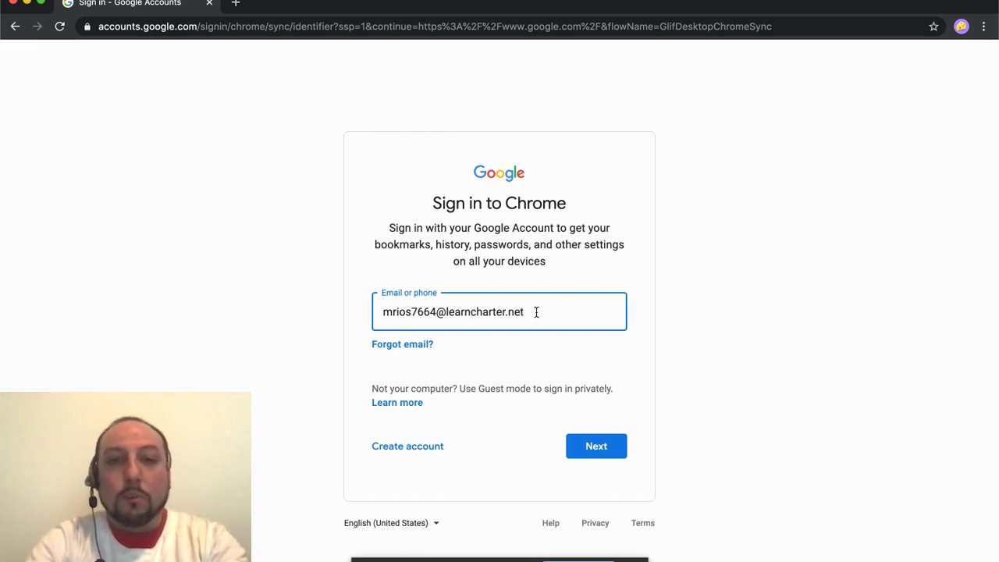
{"action": "left_click_drag", "start_coordinate": [436, 312], "coordinate": [534, 308]}
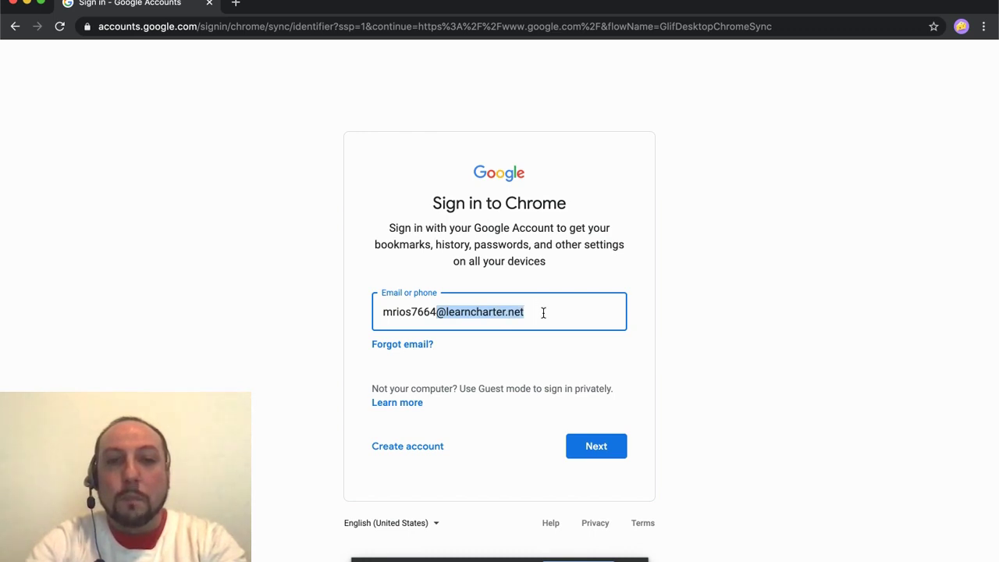
{"action": "left_click", "coordinate": [542, 312]}
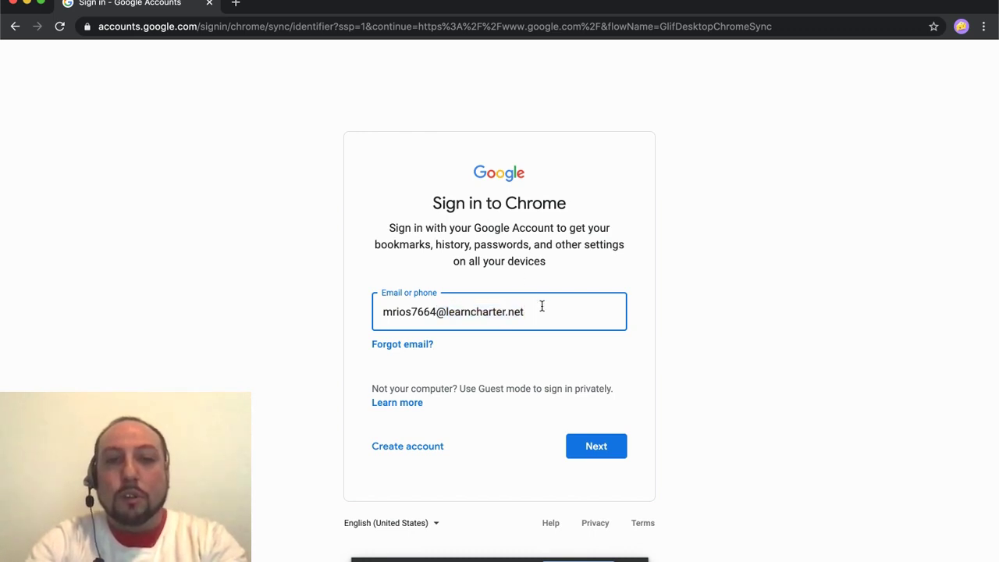
Submit the e-mail, then enter and submit the account password
{"action": "left_click", "coordinate": [594, 447]}
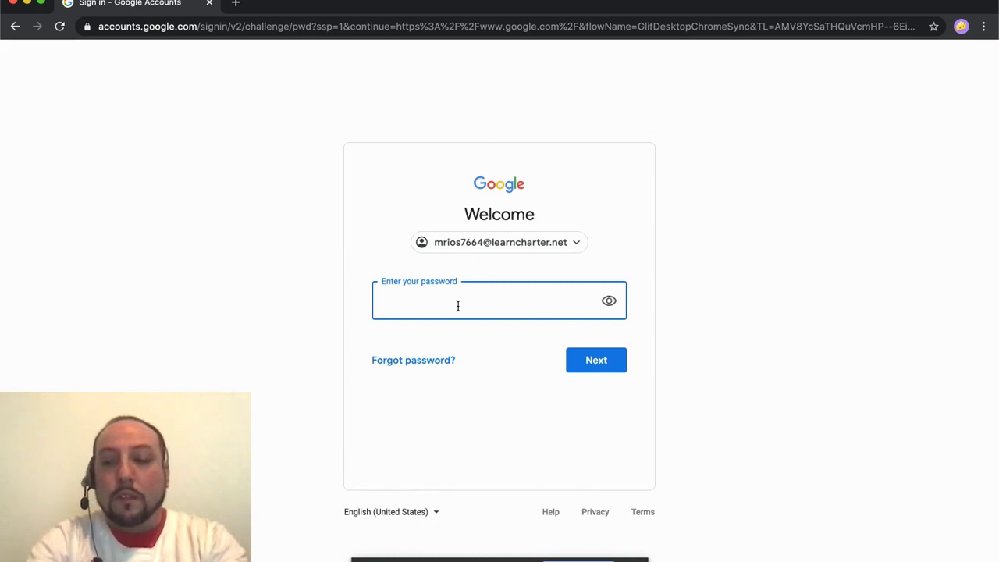
{"action": "type", "text": "••••••"}
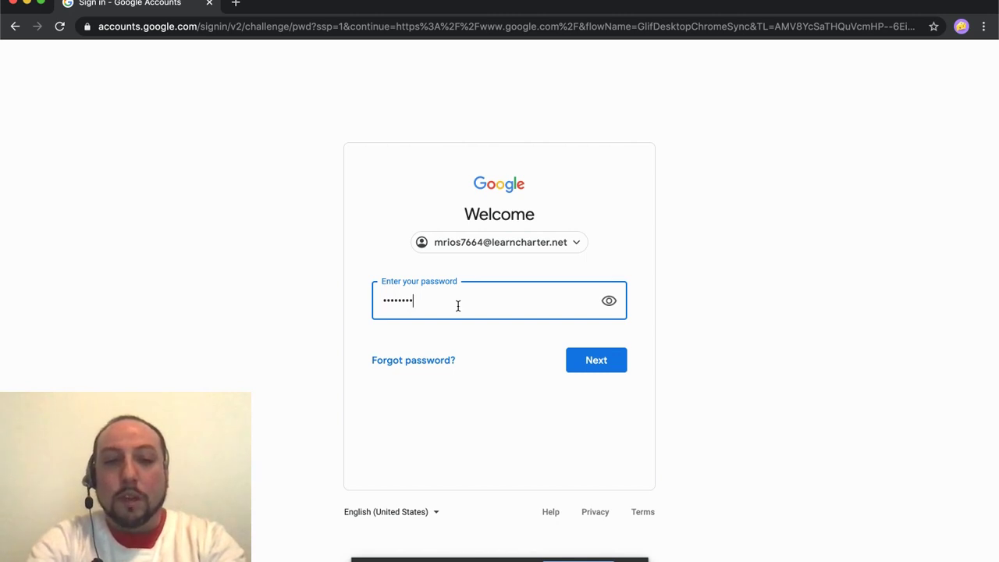
{"action": "type", "text": "•"}
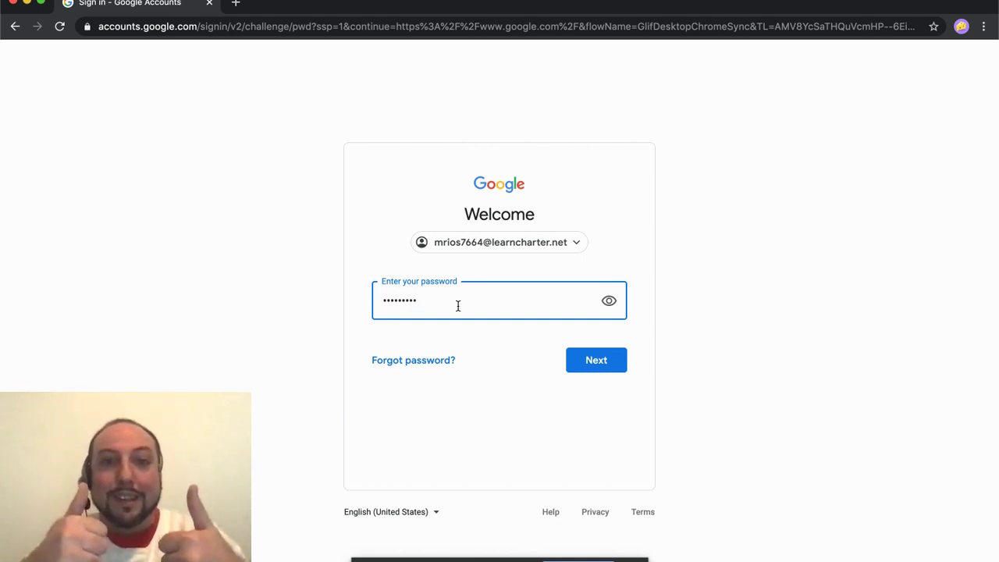
{"action": "left_click", "coordinate": [595, 362]}
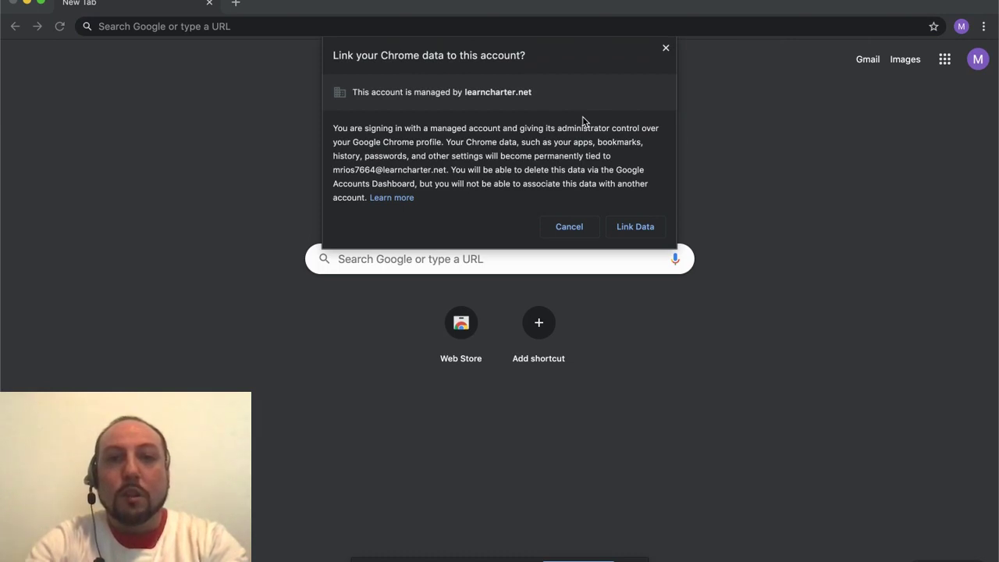
Choose Link Data, then confirm 'Yes, I'm in' to enable sync
{"action": "left_click", "coordinate": [635, 226]}
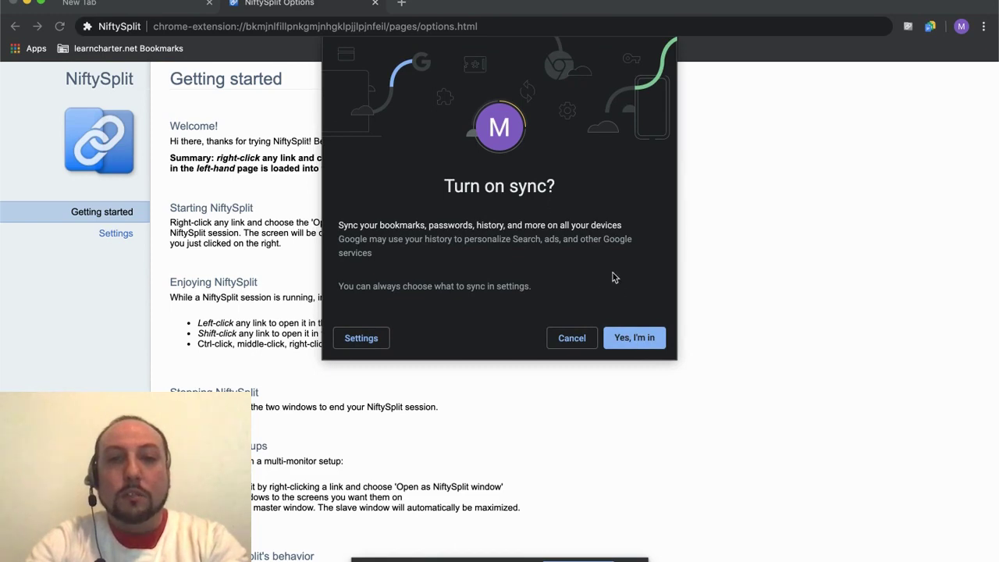
{"action": "left_click", "coordinate": [636, 340]}
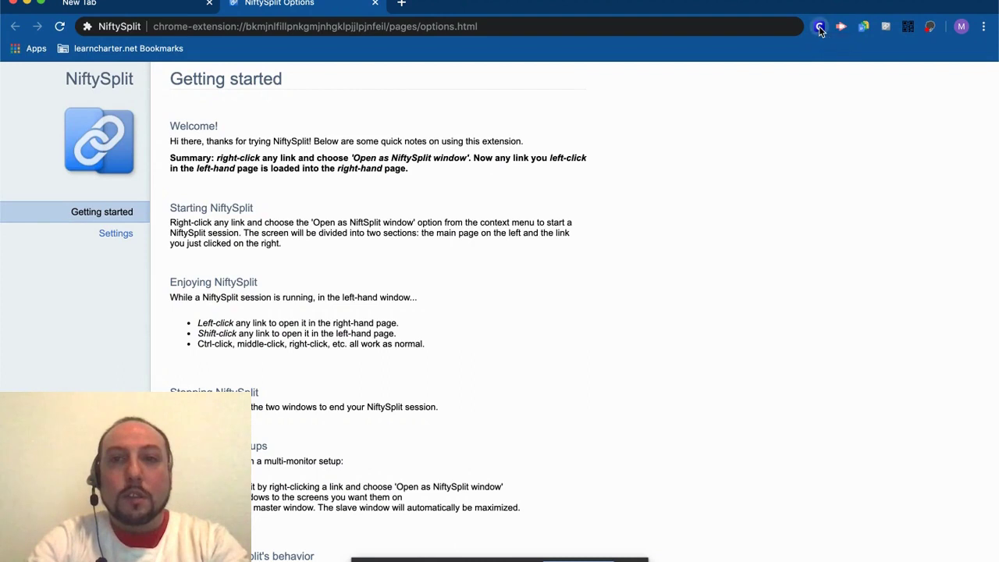
Launch the Clever login page from its extension and select LEARN 9 - Waukegan Campus
{"action": "left_click", "coordinate": [819, 28]}
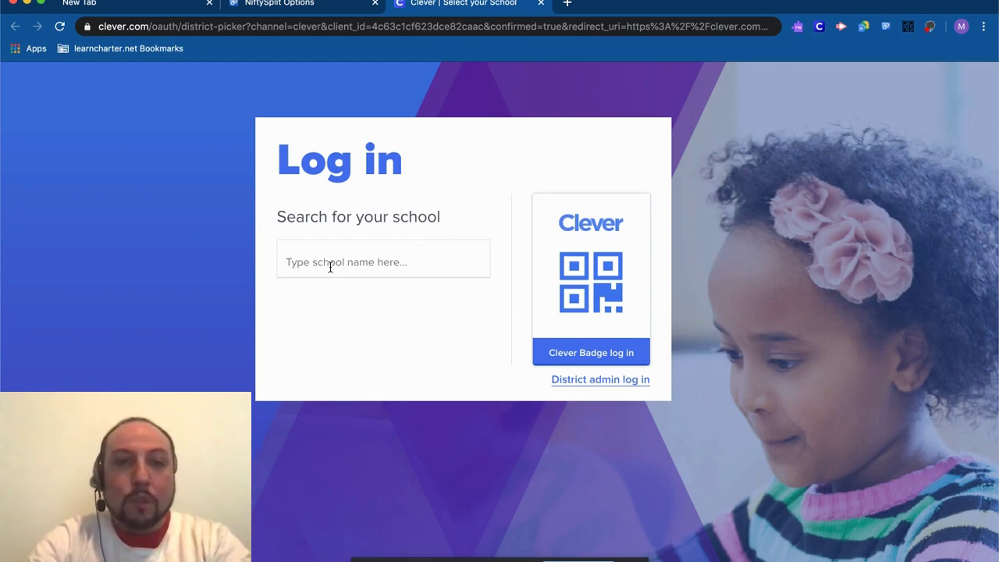
{"action": "left_click", "coordinate": [366, 262]}
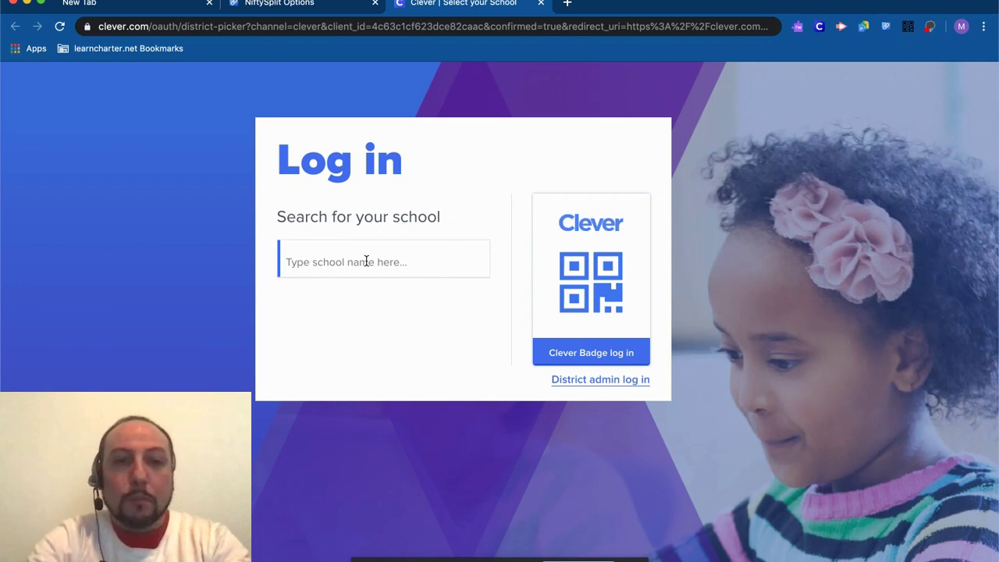
{"action": "type", "text": "learn"}
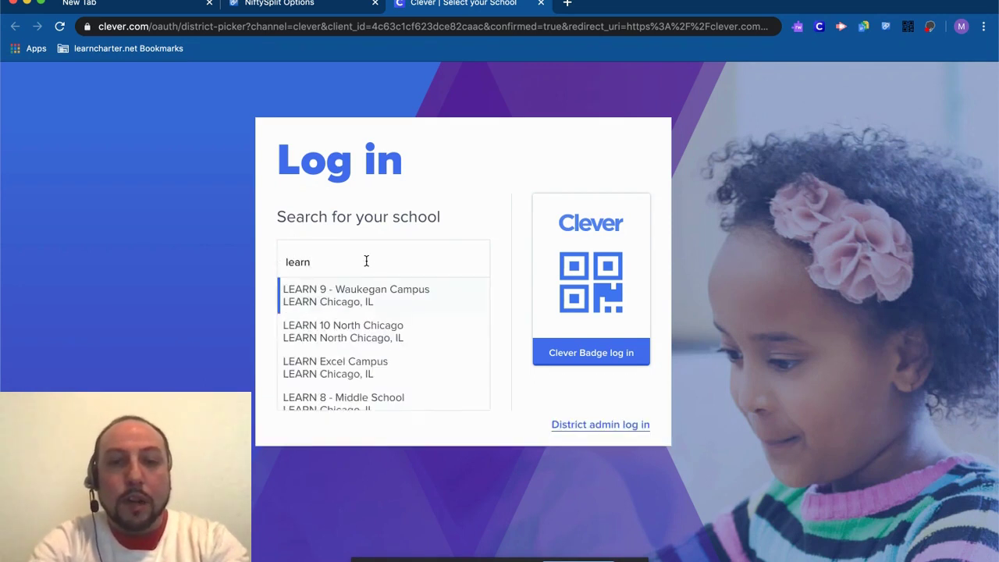
{"action": "type", "text": " 9"}
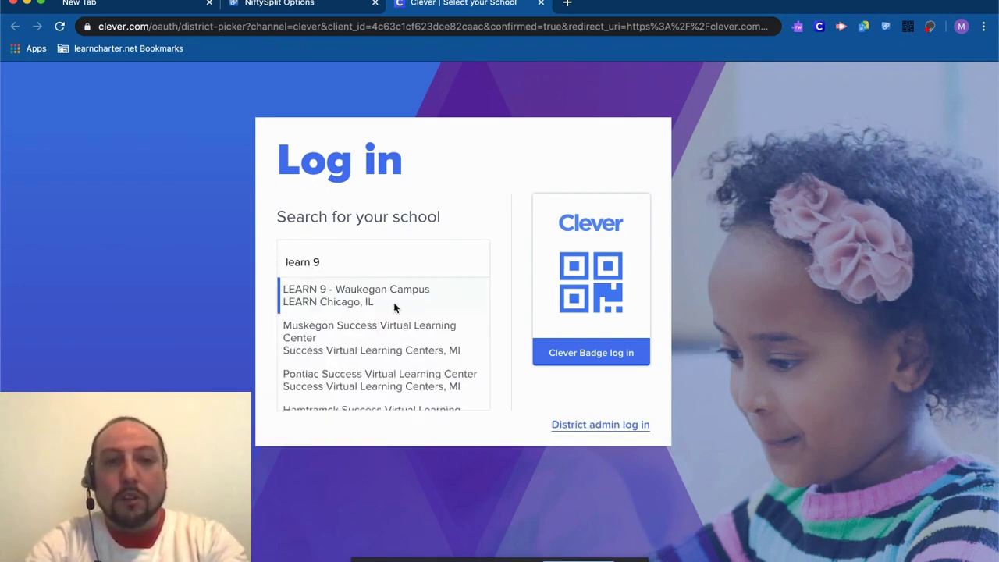
{"action": "left_click", "coordinate": [406, 291]}
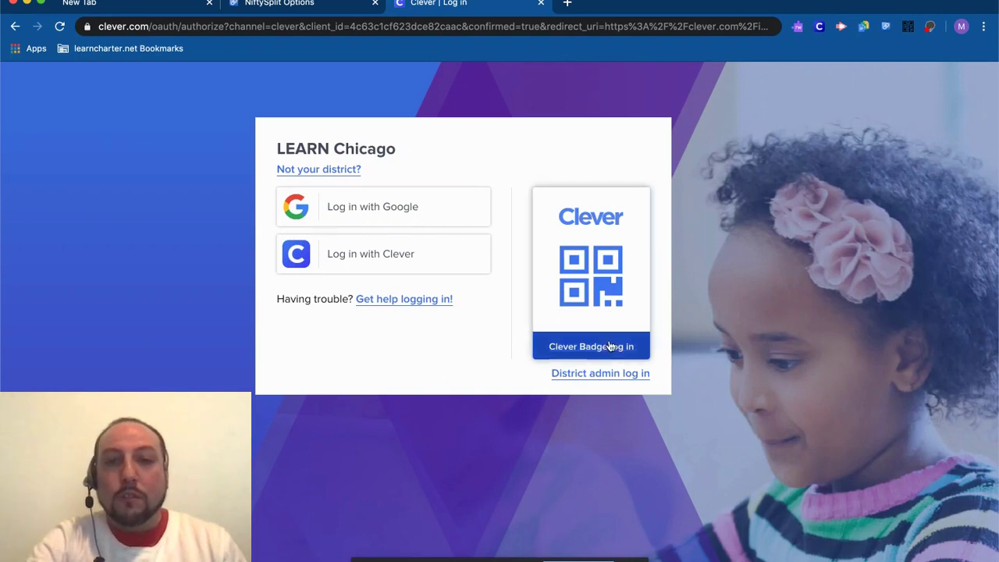
Choose Clever Badge login, allow webcam access, and scan the student's badge
{"action": "left_click", "coordinate": [593, 279]}
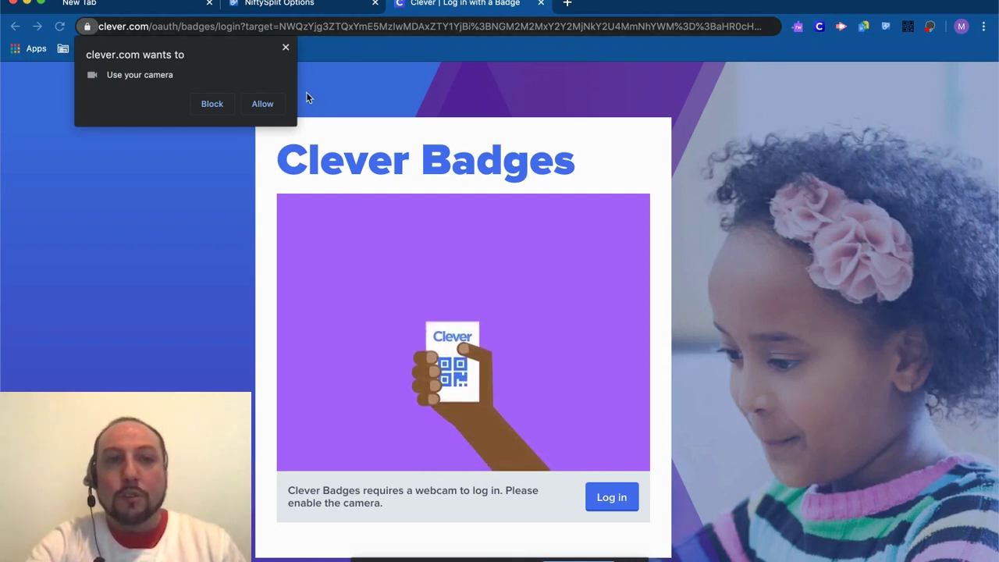
{"action": "left_click", "coordinate": [262, 104]}
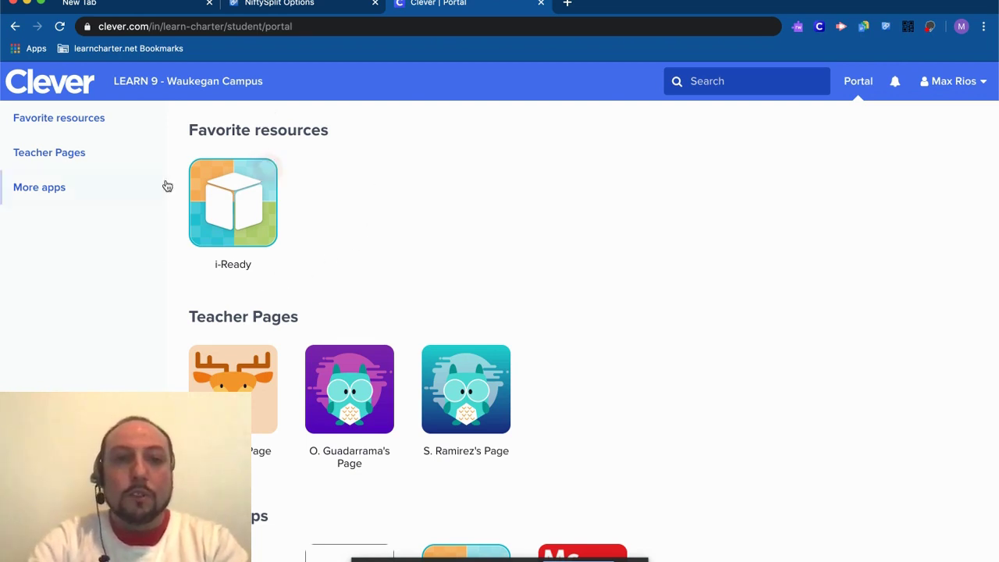
{"action": "mouse_move", "coordinate": [201, 160]}
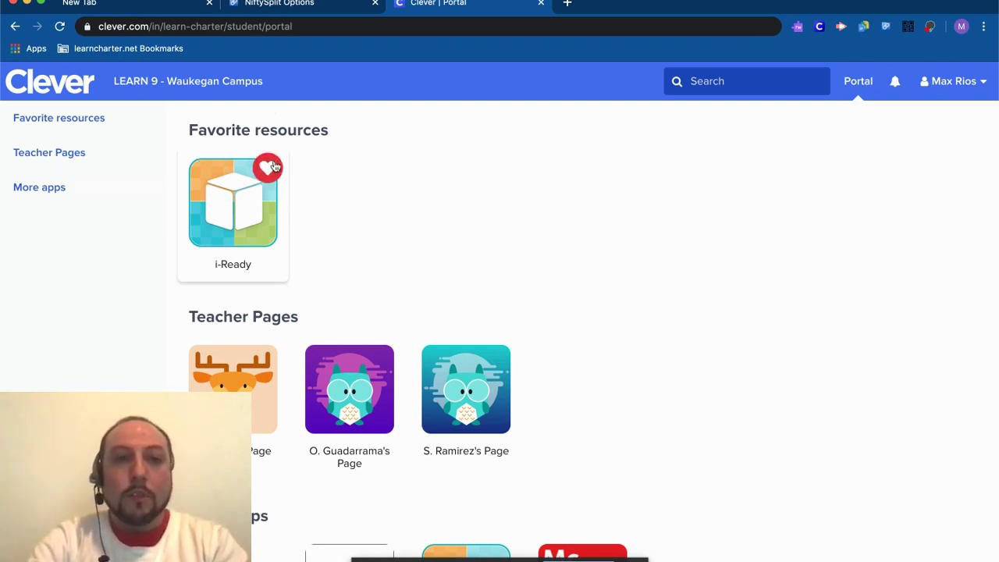
Launch i-Ready from the Clever portal, then exit it back to the LEARN Chicago log-in page
{"action": "left_click", "coordinate": [253, 218]}
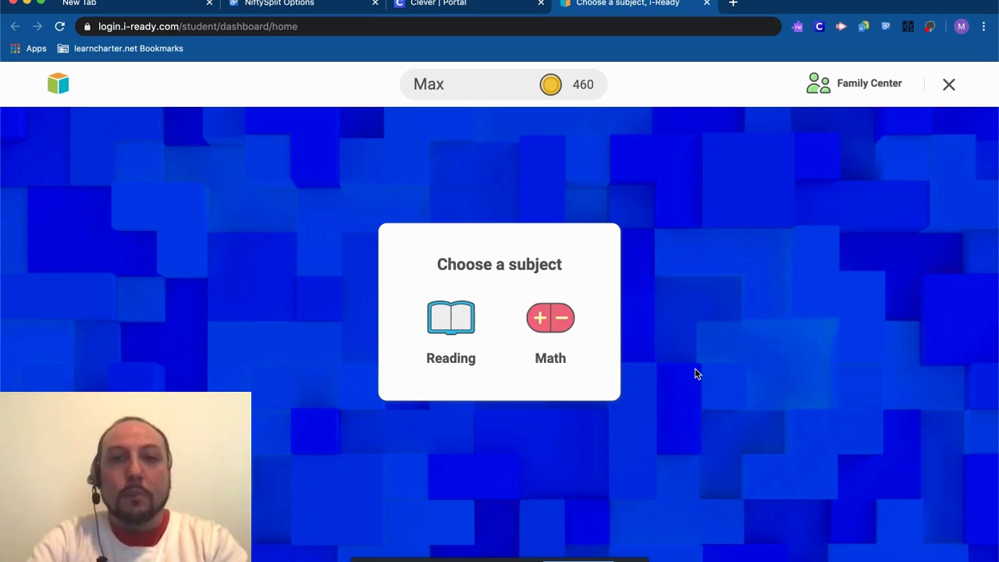
{"action": "left_click", "coordinate": [948, 86]}
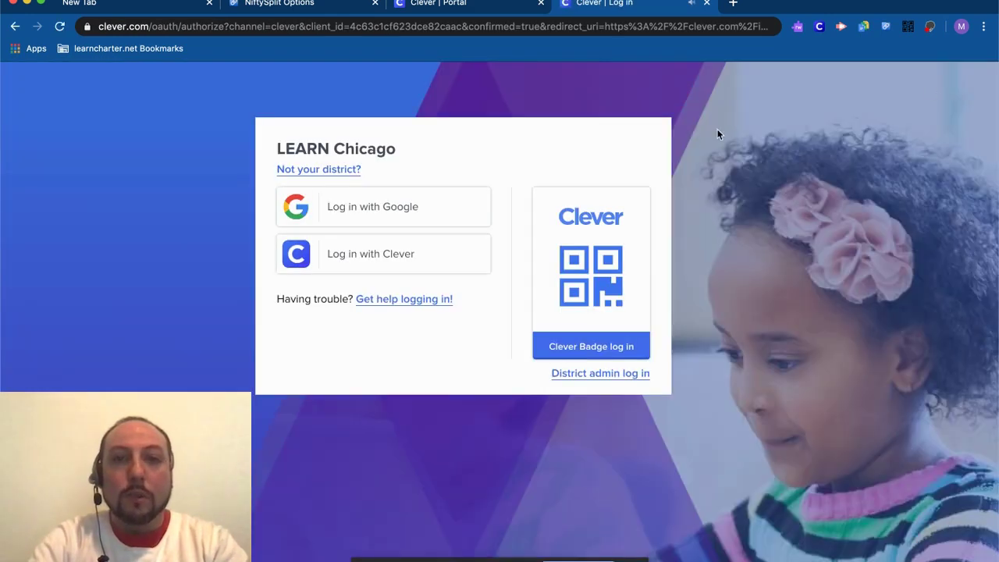
Close the extra Clever login tab and log the student out from the account menu
{"action": "left_click", "coordinate": [707, 5]}
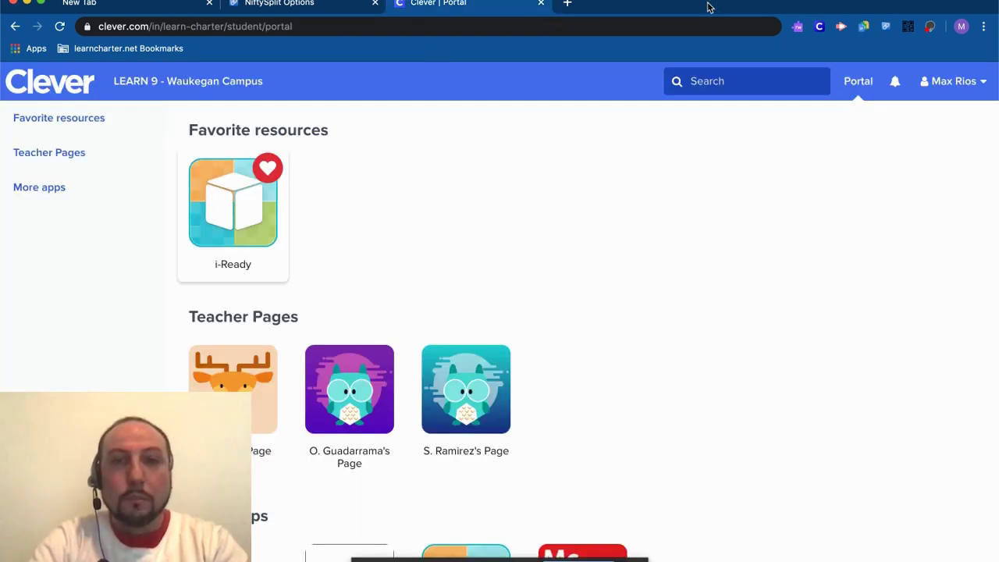
{"action": "left_click", "coordinate": [949, 88]}
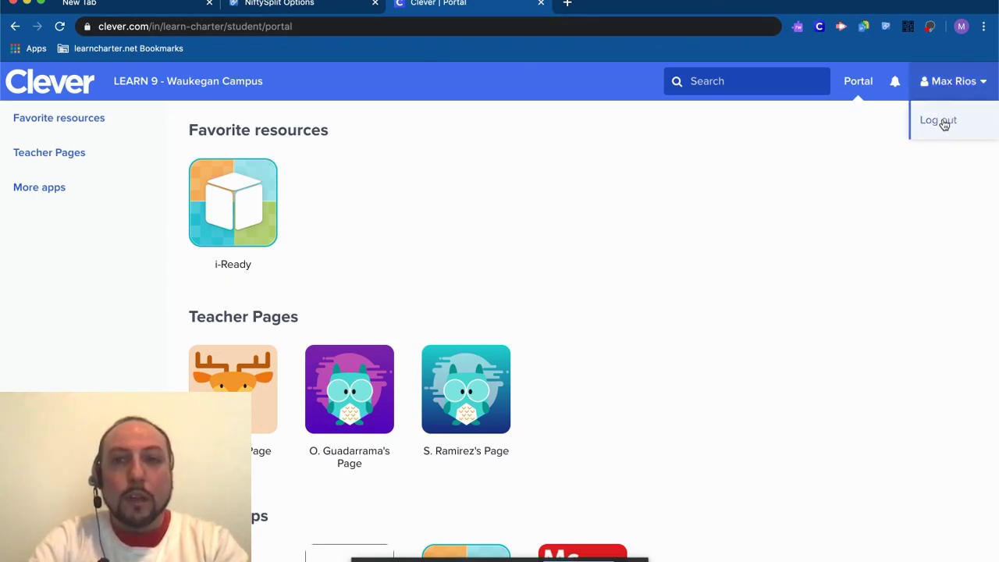
{"action": "left_click", "coordinate": [941, 122]}
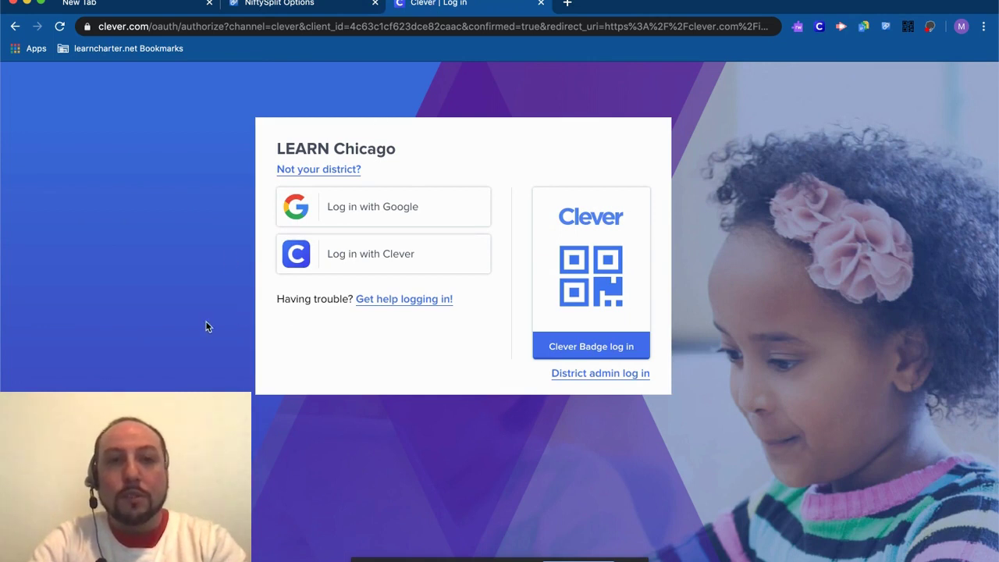
Choose Log in with Clever, paste the student's username, and move to the Password field
{"action": "left_click", "coordinate": [422, 256]}
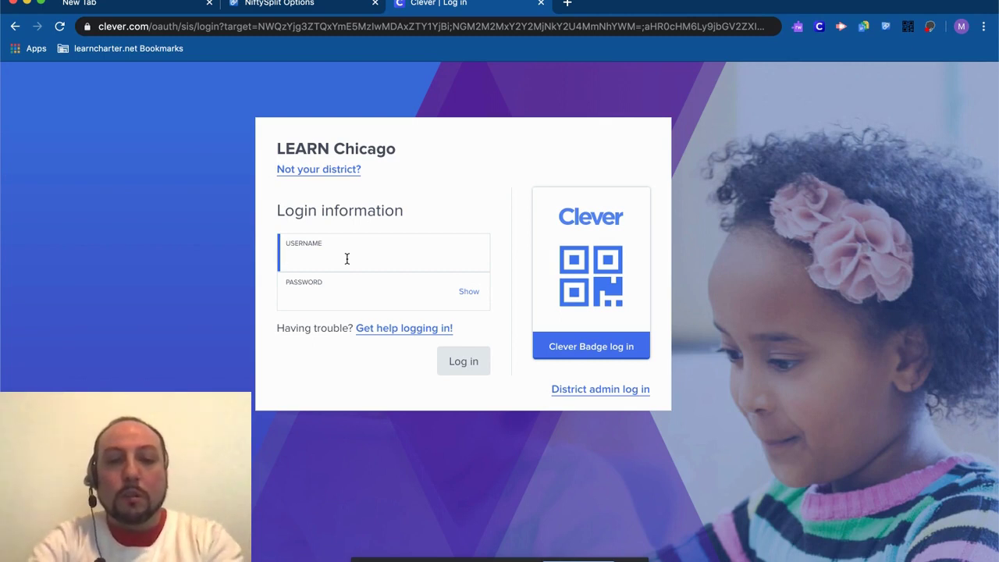
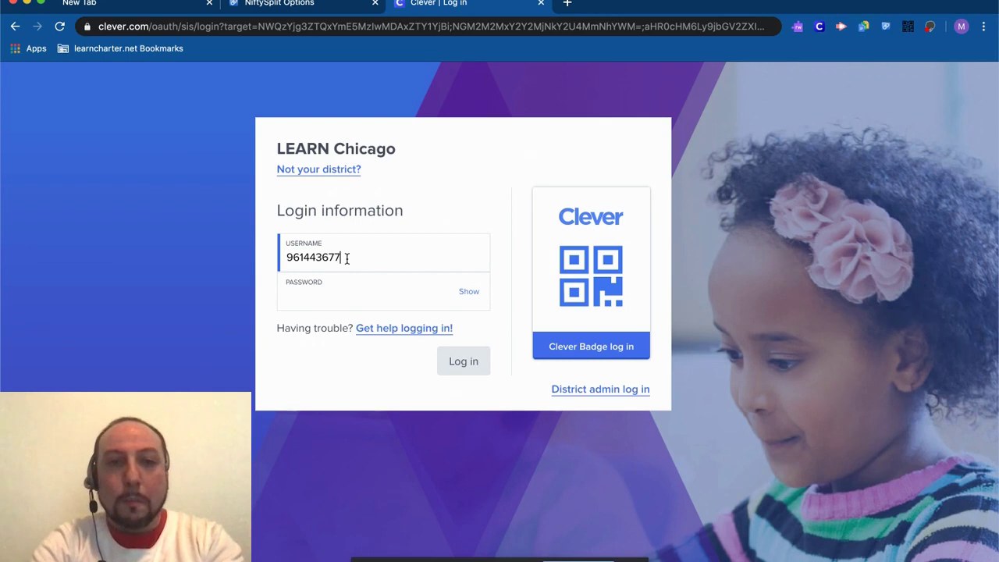
{"action": "left_click", "coordinate": [322, 298]}
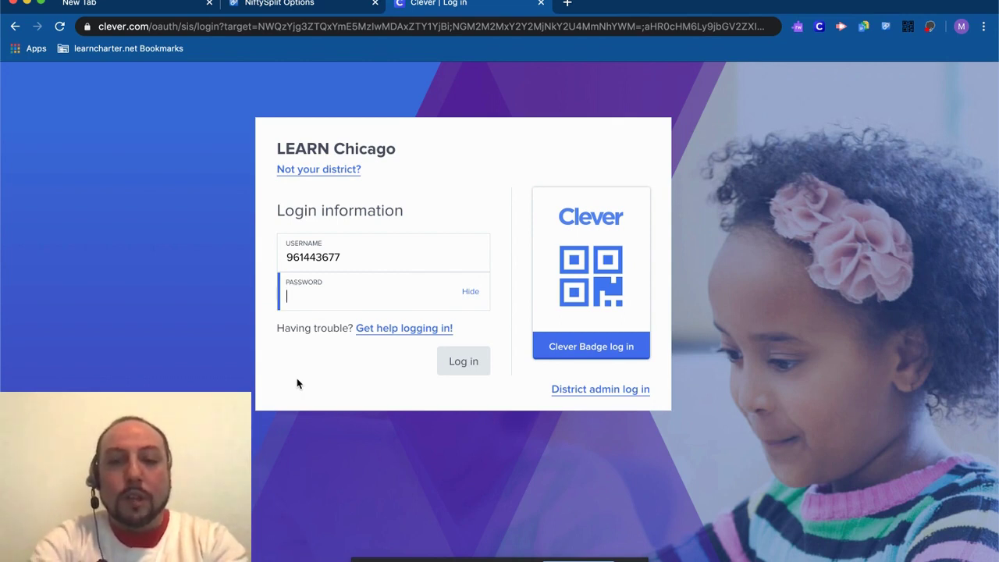
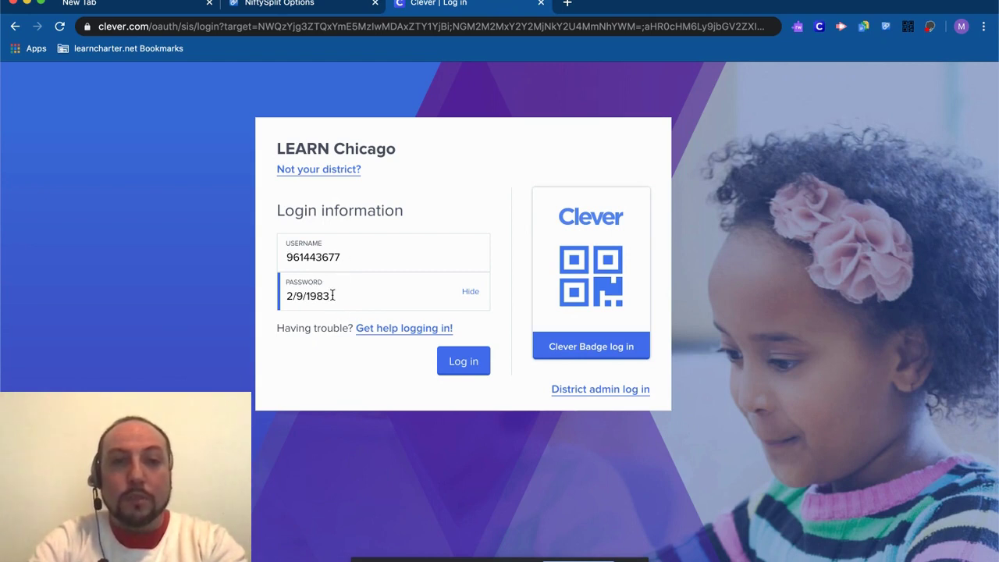
Enter the student's password, clear it, switch the field to hidden, and retype it masked
{"action": "left_click_drag", "start_coordinate": [333, 296], "coordinate": [285, 302]}
{"action": "key", "text": "BackSpace"}
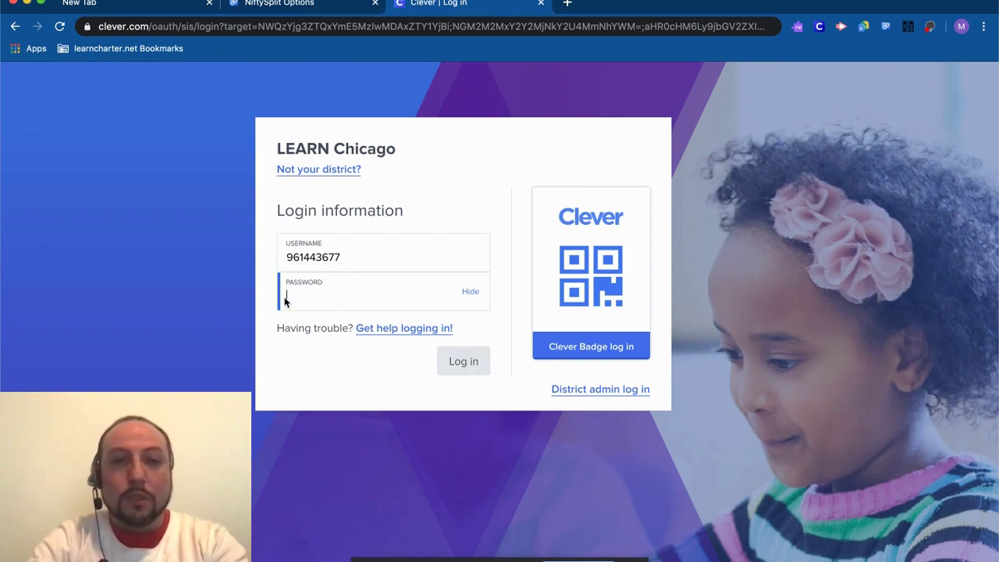
{"action": "left_click", "coordinate": [469, 295]}
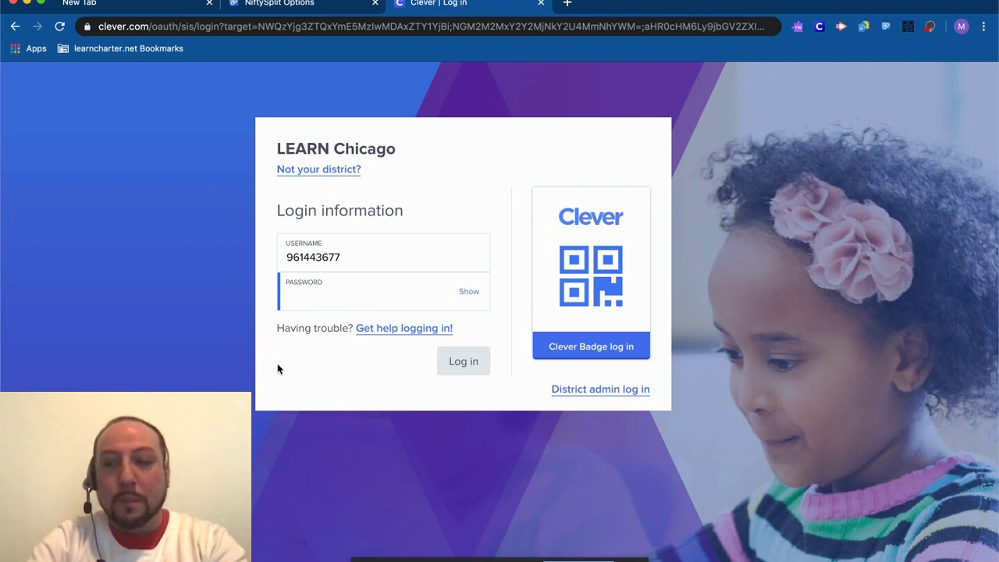
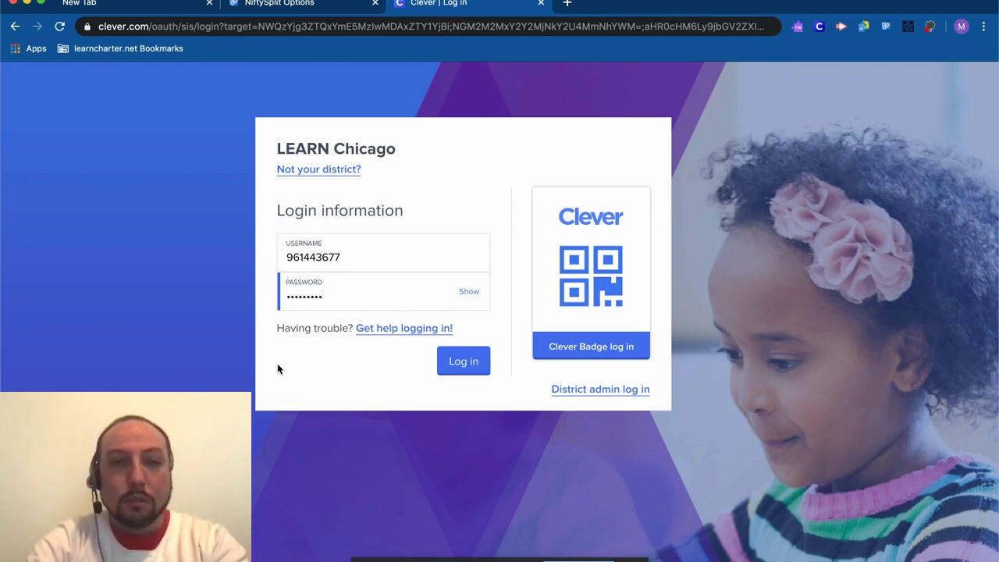
Submit the Clever login, then view the purple owl teacher page and return to the portal
{"action": "left_click", "coordinate": [465, 364]}
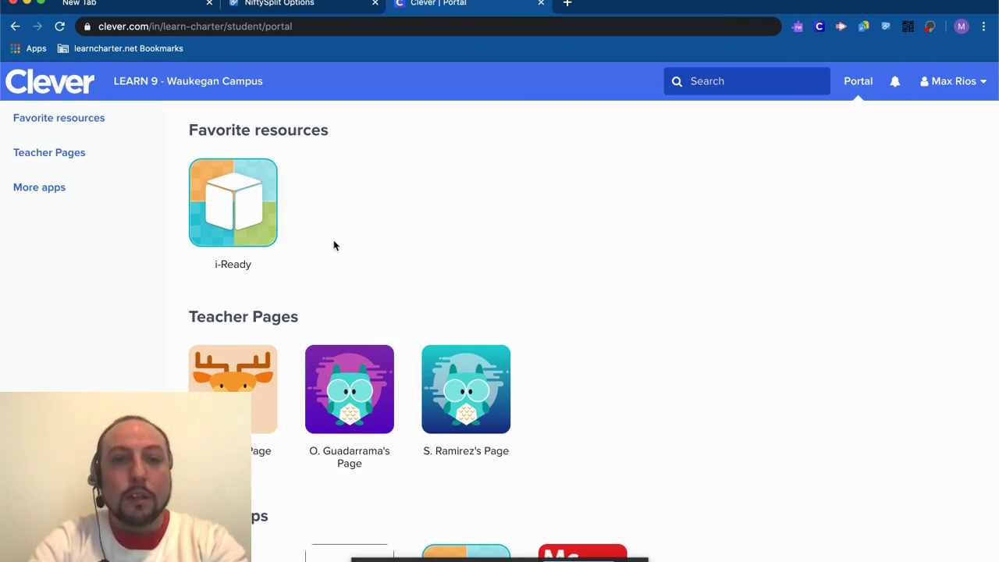
{"action": "scroll", "coordinate": [334, 246], "scroll_direction": "down", "scroll_amount": 3}
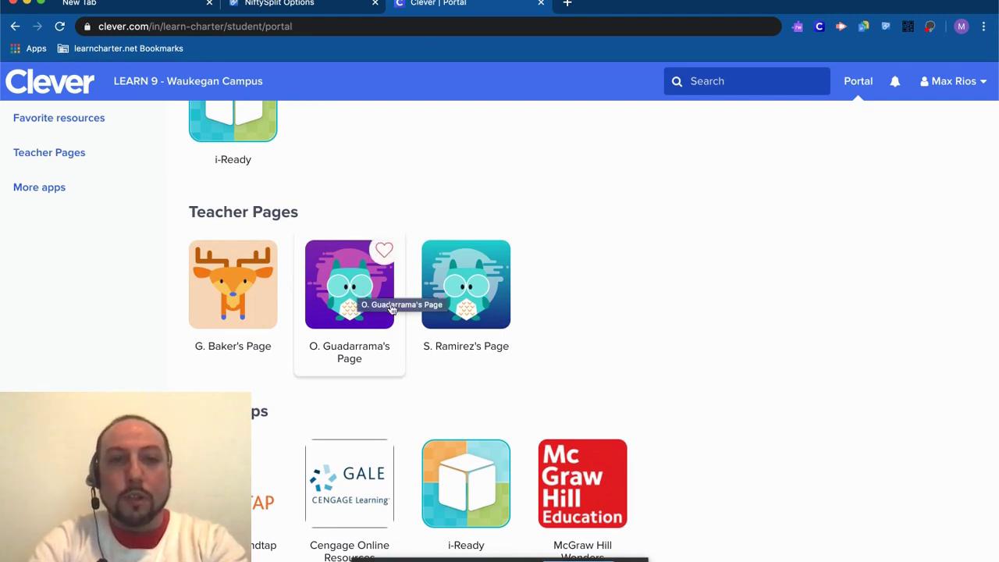
{"action": "left_click", "coordinate": [362, 309]}
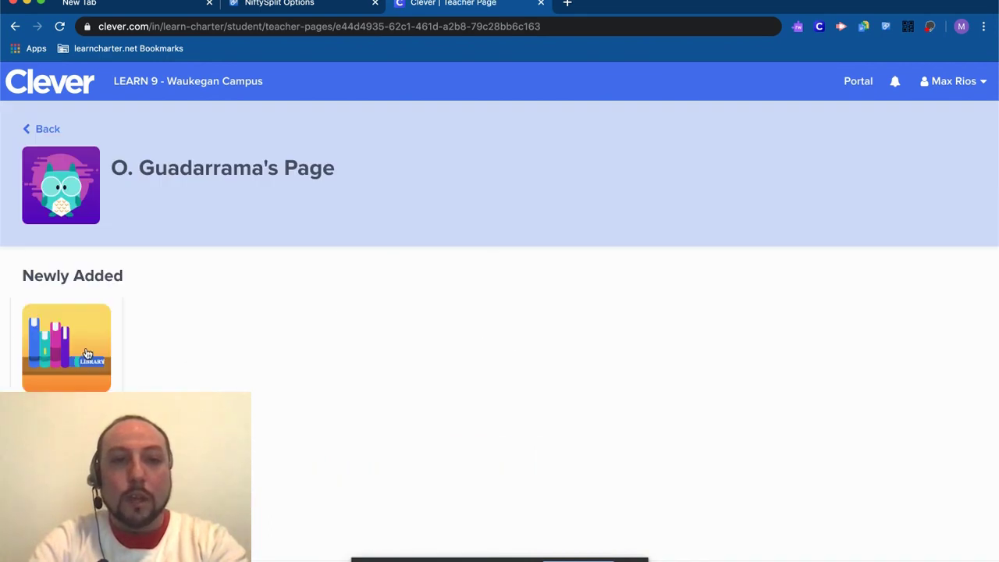
{"action": "left_click", "coordinate": [45, 129]}
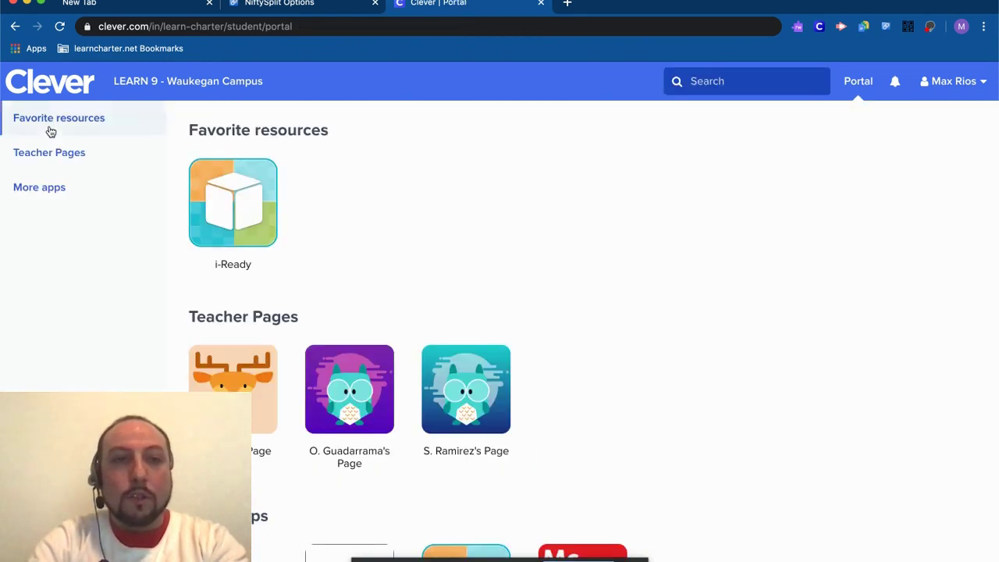
View the blue owl teacher page, then go back to the student portal
{"action": "left_click", "coordinate": [437, 367]}
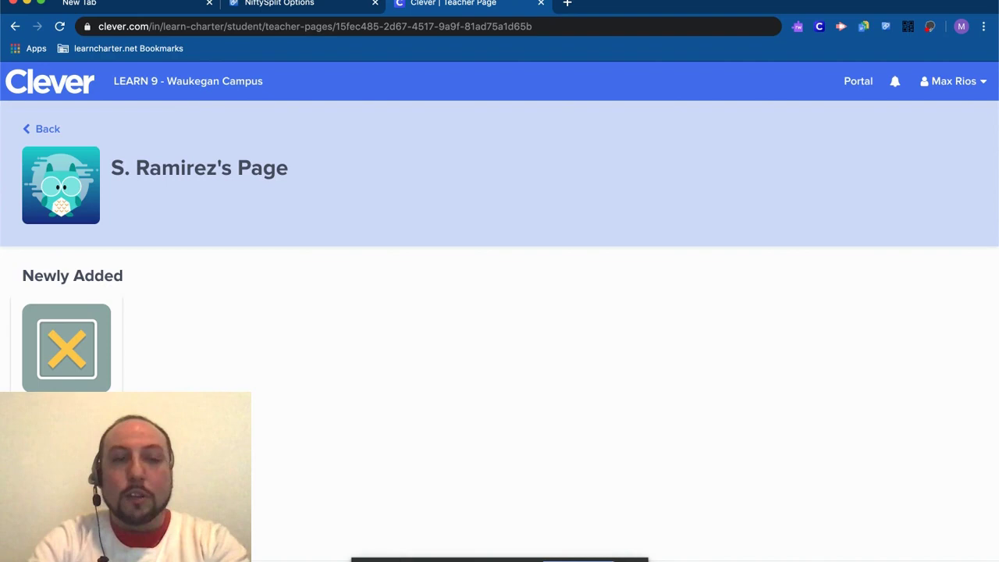
{"action": "left_click", "coordinate": [45, 129]}
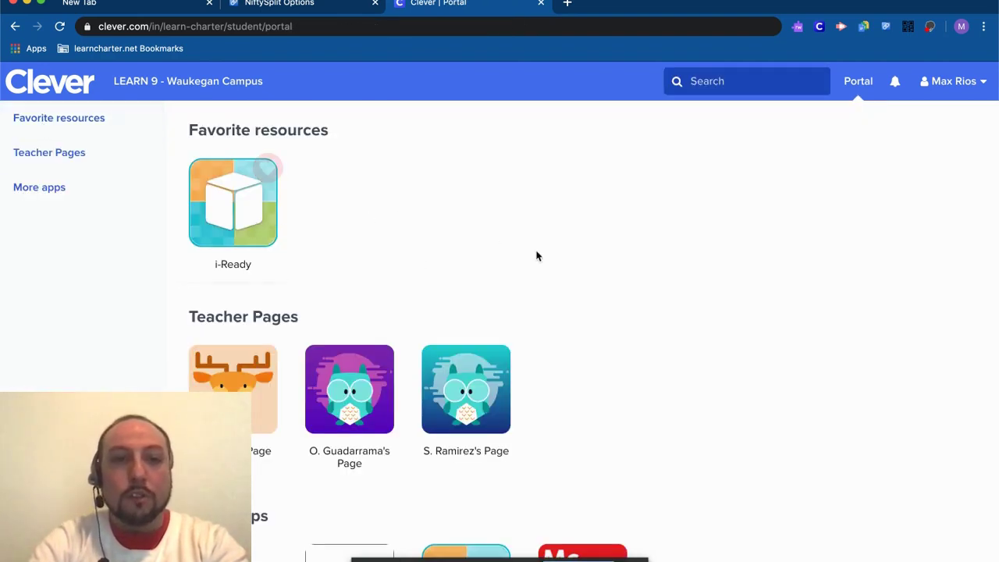
{"action": "scroll", "coordinate": [558, 295], "scroll_direction": "down", "scroll_amount": 4}
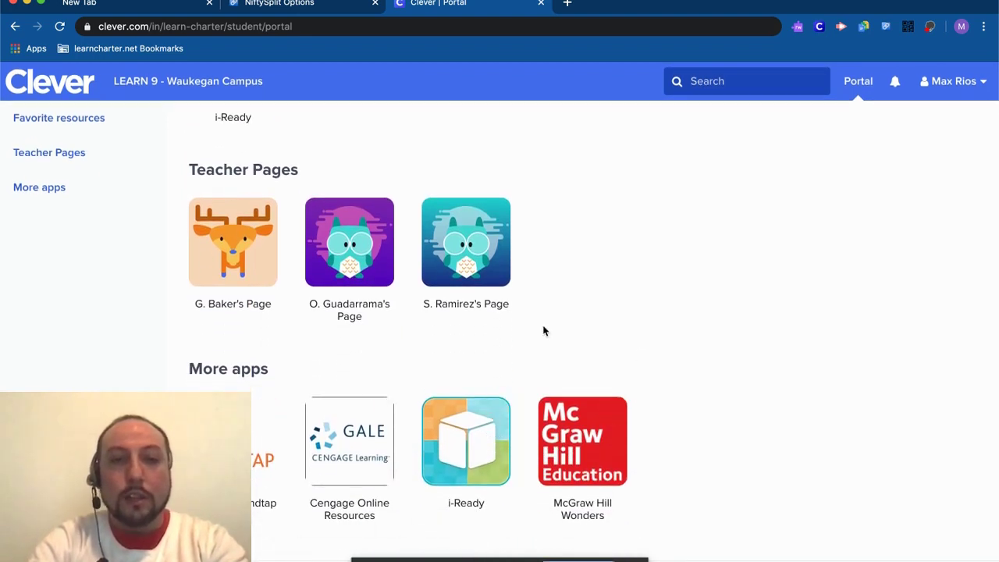
{"action": "scroll", "coordinate": [544, 332], "scroll_direction": "up", "scroll_amount": 3}
{"action": "scroll", "coordinate": [544, 332], "scroll_direction": "up", "scroll_amount": 2}
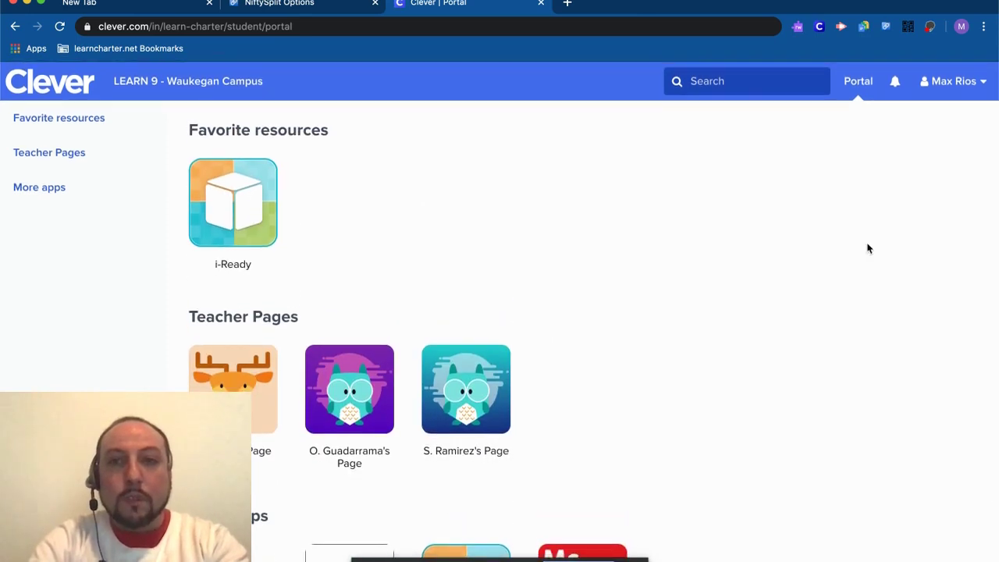
Log out from the student account menu, then close the Clever and NiftySplit Options tabs
{"action": "left_click", "coordinate": [965, 82]}
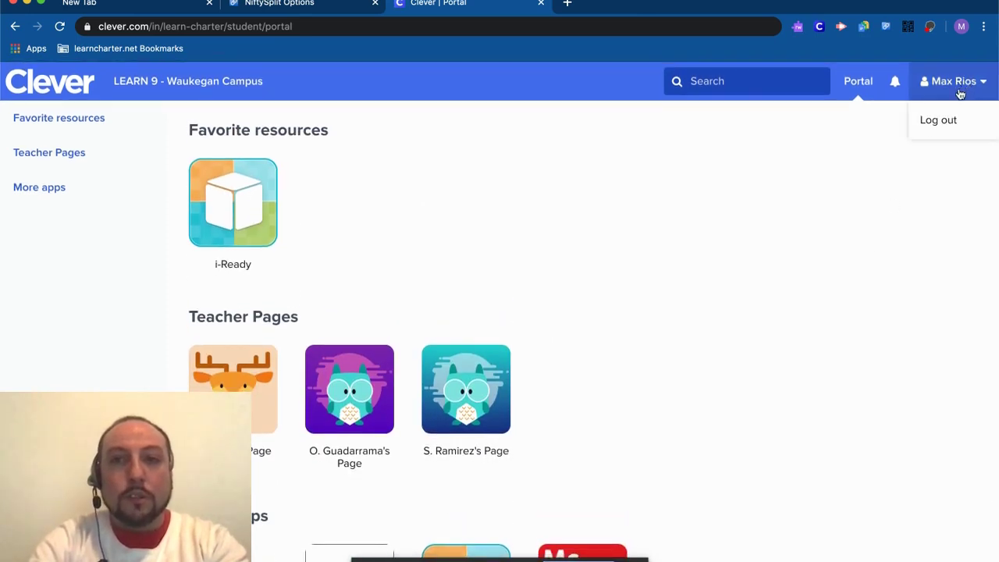
{"action": "left_click", "coordinate": [946, 118]}
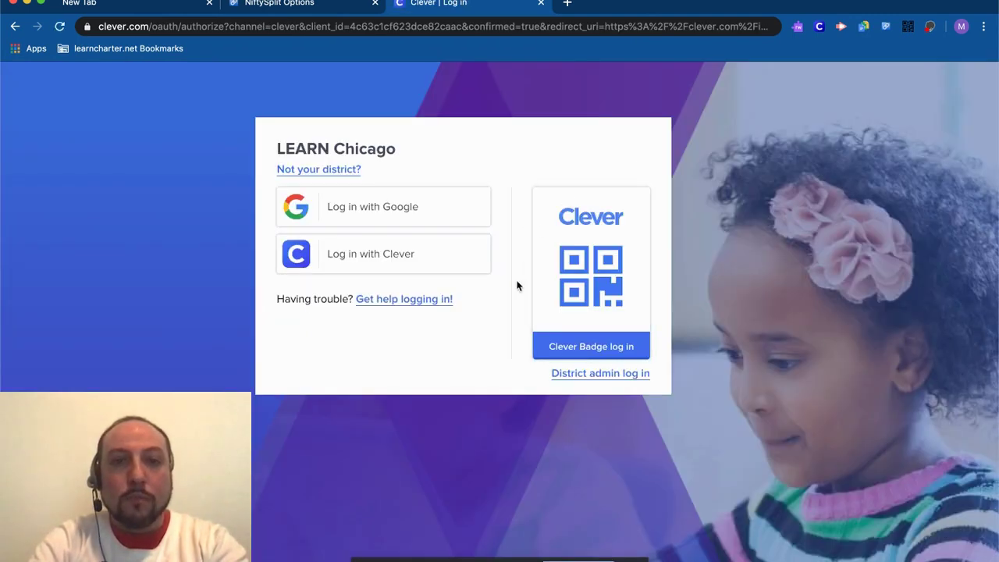
{"action": "left_click", "coordinate": [542, 4]}
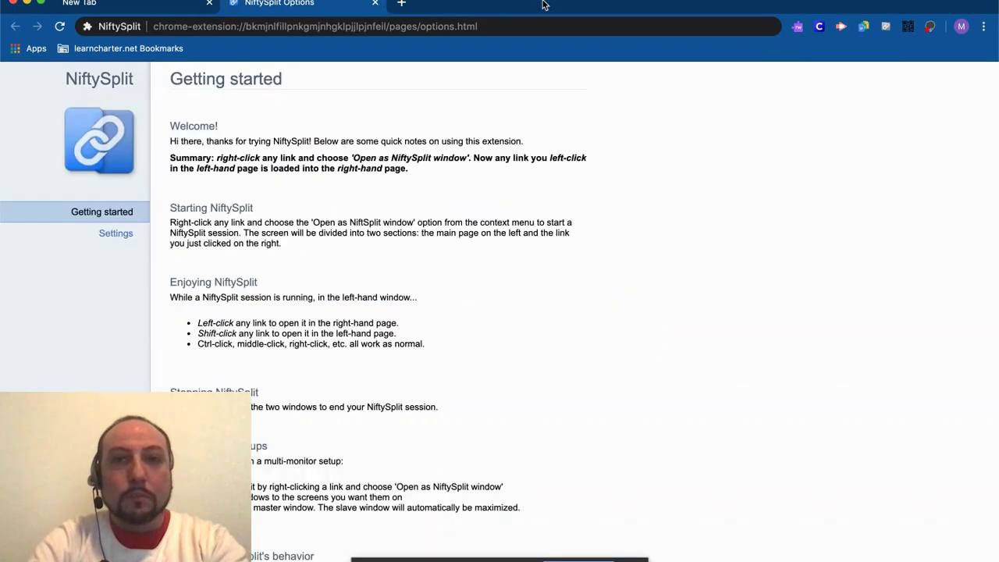
{"action": "left_click", "coordinate": [375, 4]}
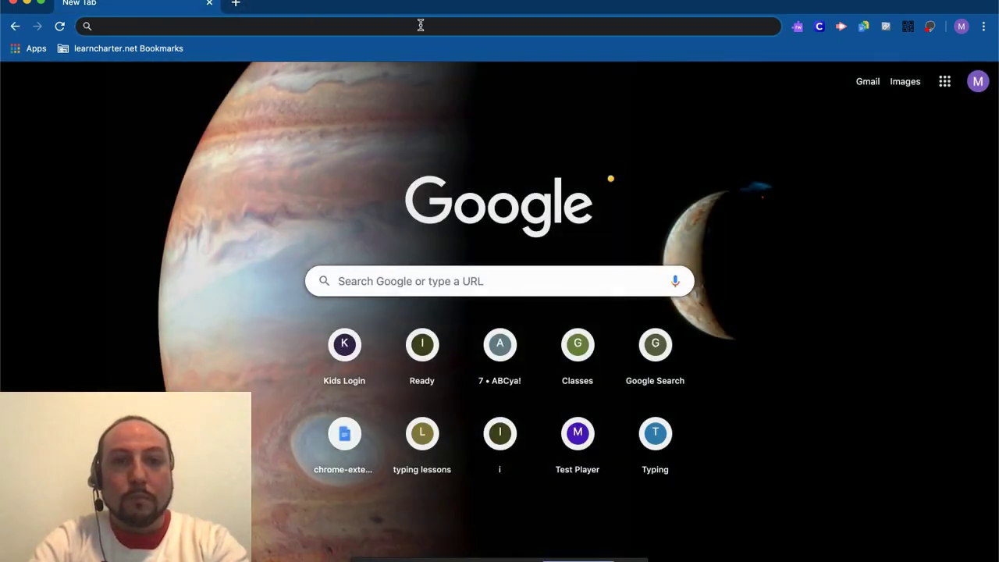